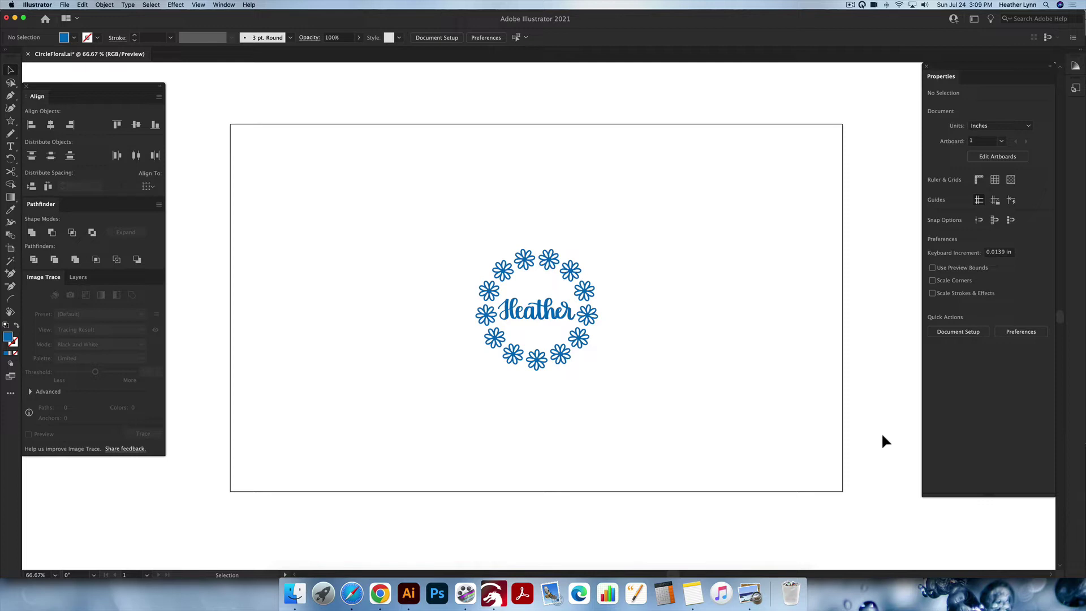
- Resize the circular floral name design proportionally to a width of 3.5 in
drag(702, 406, 420, 196)
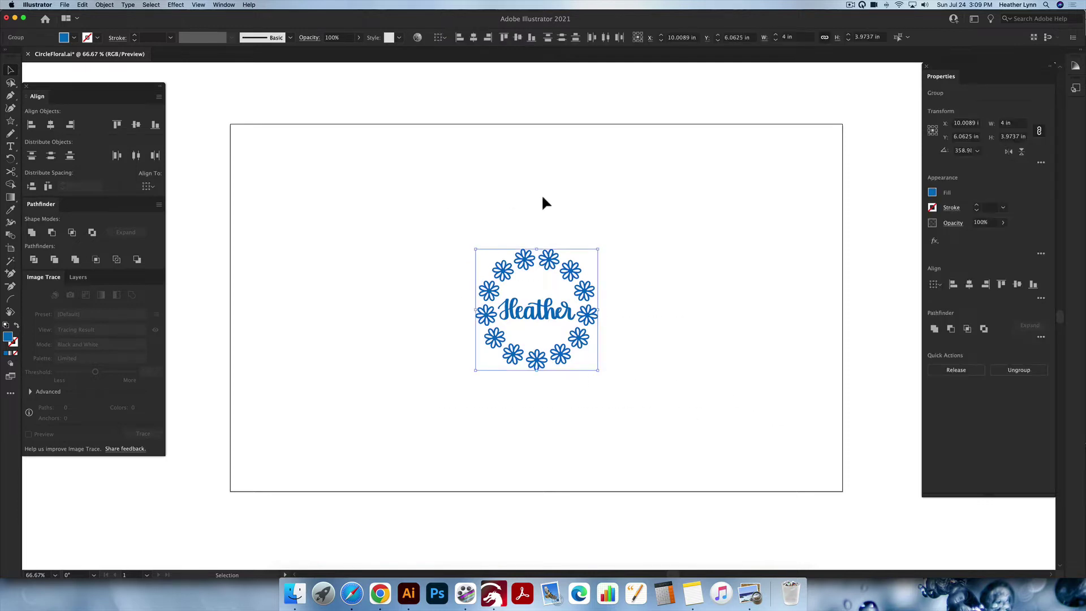
click(1012, 123)
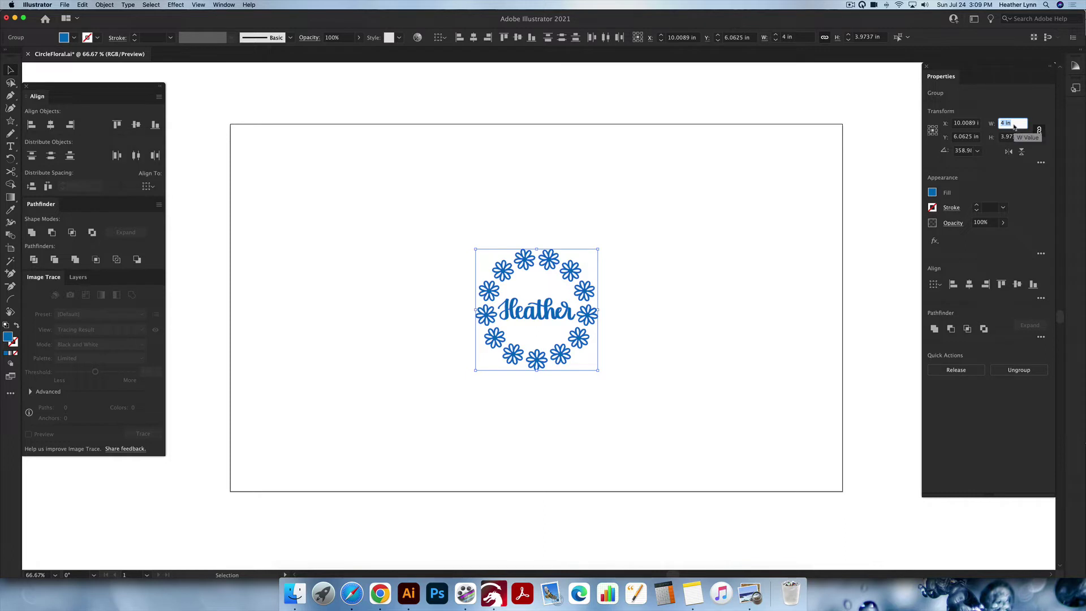
text(3.5)
key(Return)
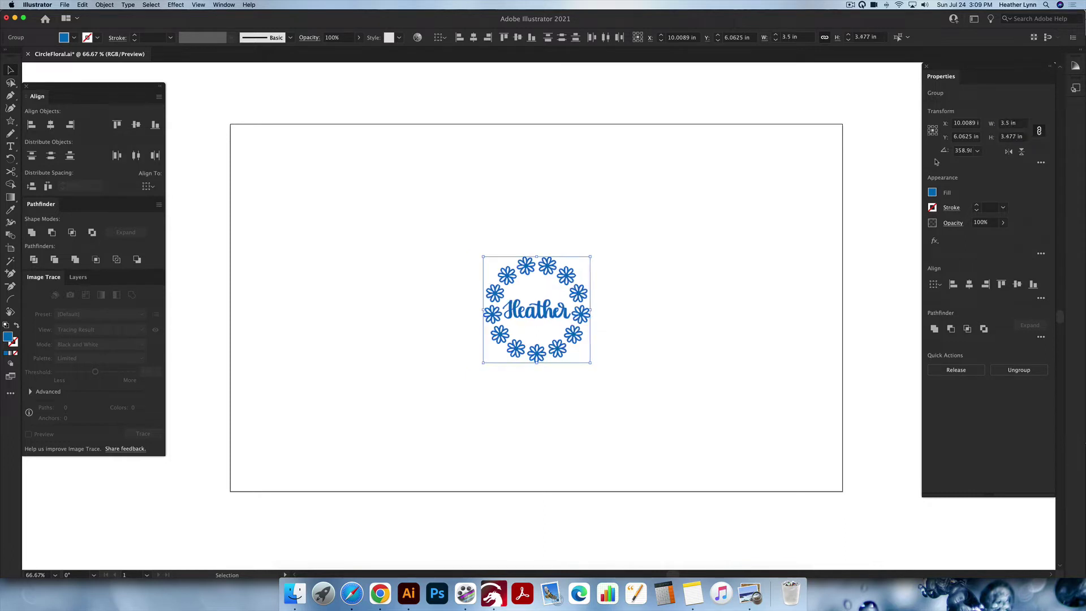
click(637, 379)
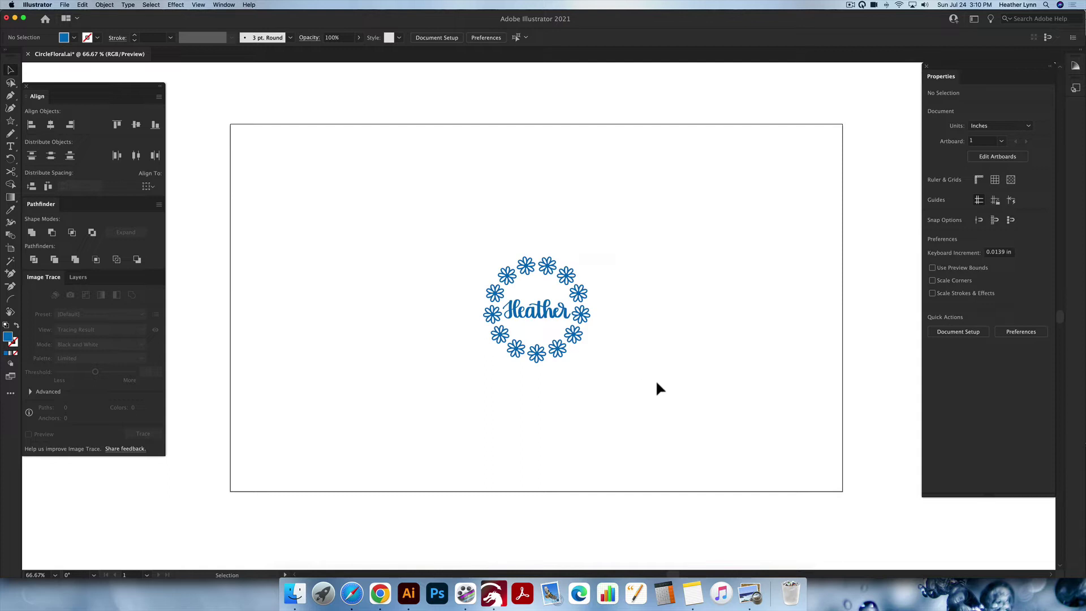
scroll(398, 523, left, 1)
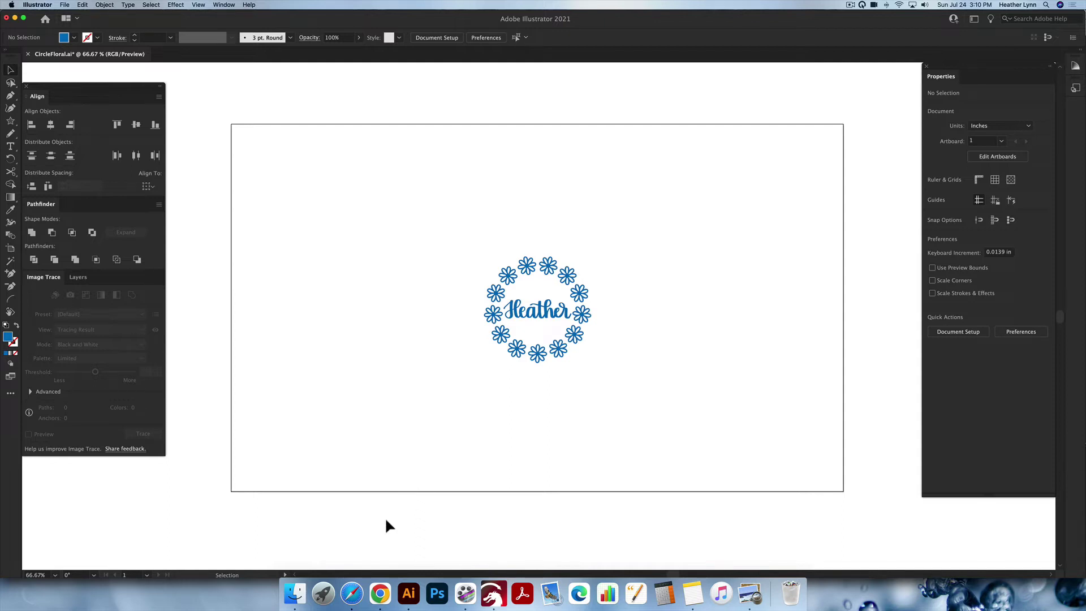
- Open CircleProjection.xlsx from the Downloads folder and inspect its arc length formula
click(295, 593)
double_click(377, 182)
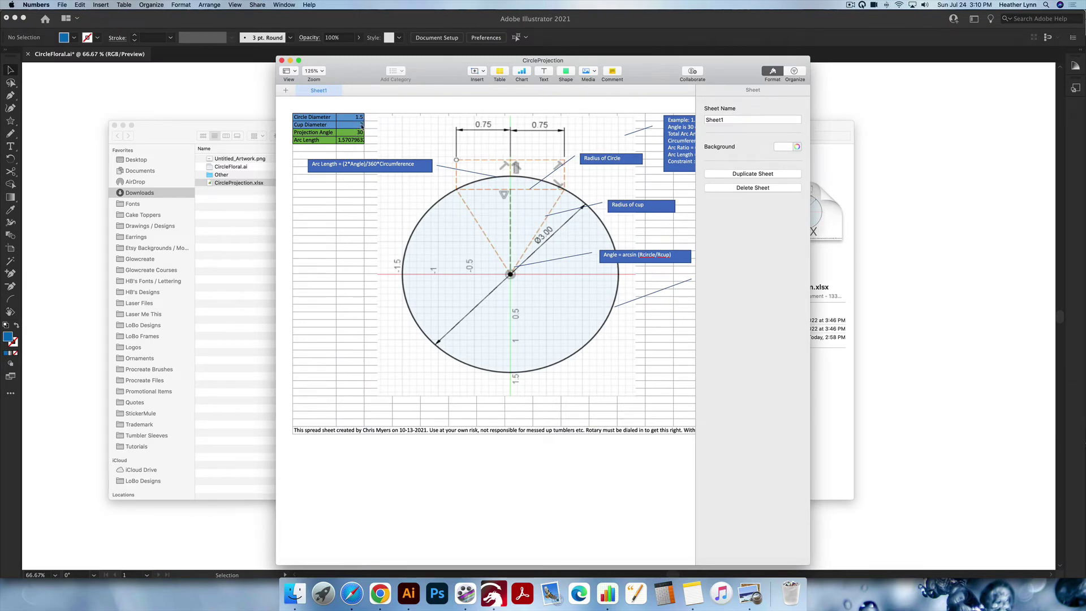
click(317, 143)
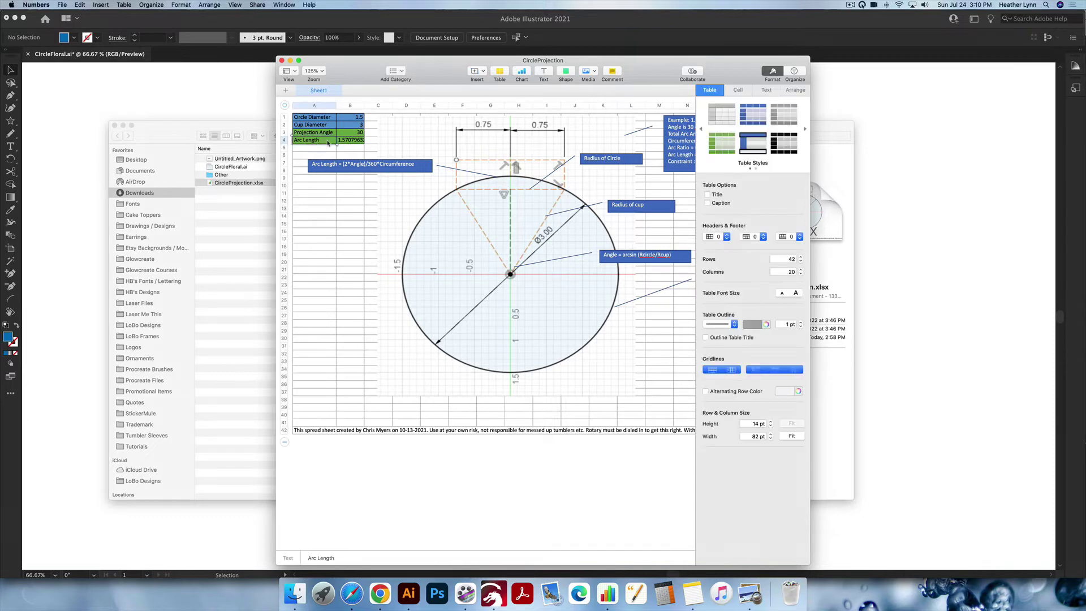
click(351, 144)
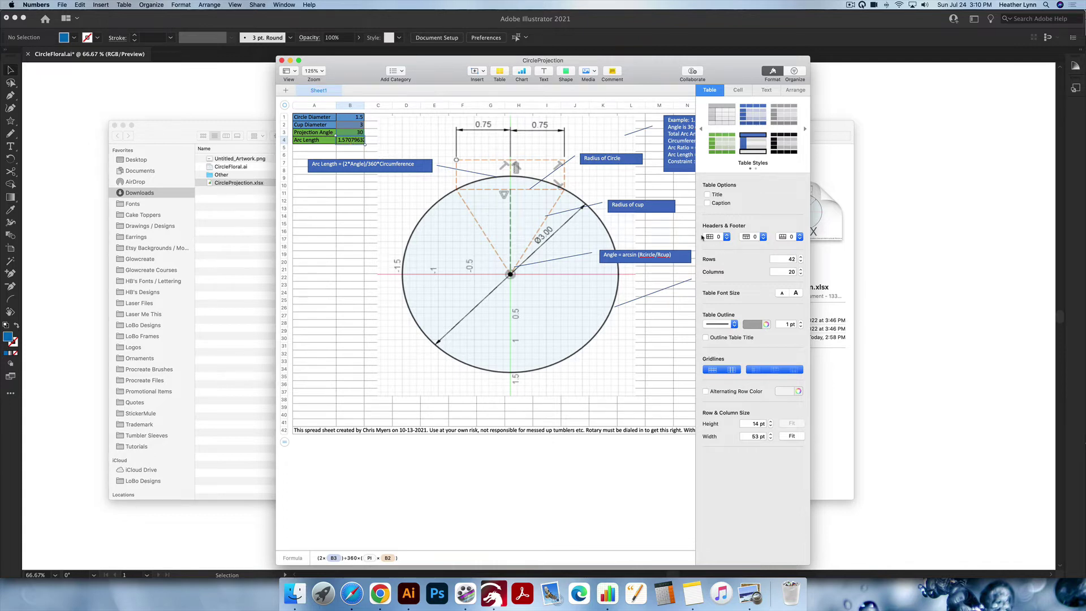
- Switch back to Illustrator and check the width of the floral design
click(884, 292)
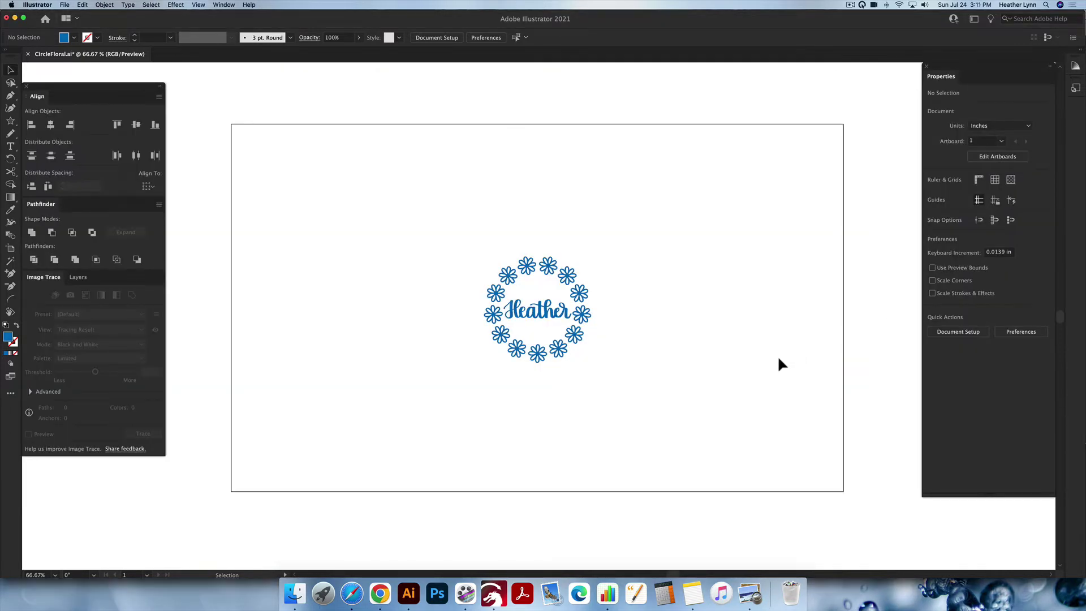
drag(701, 392, 432, 217)
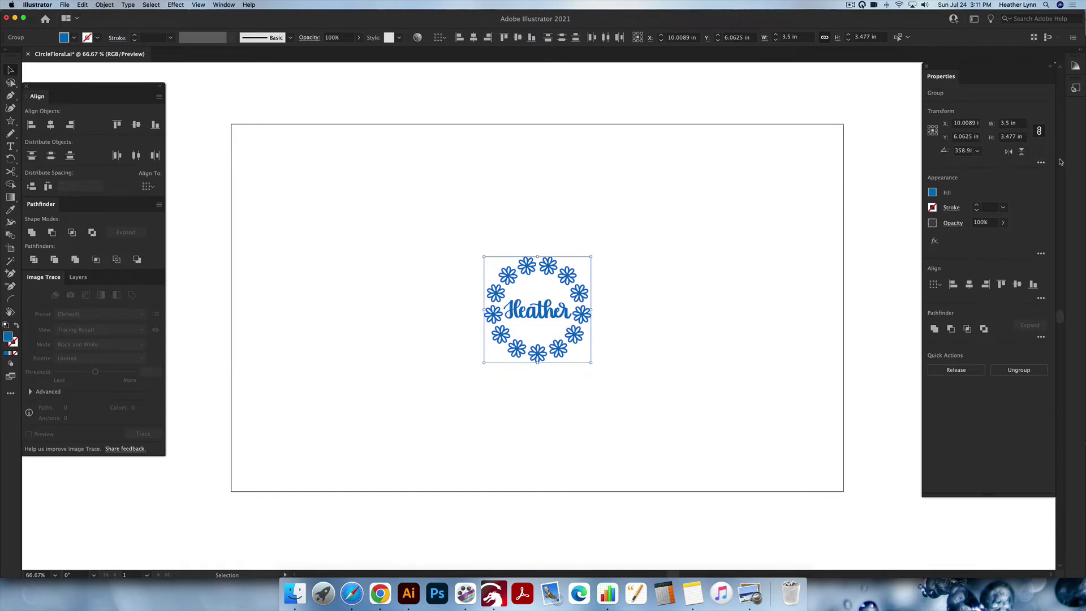
click(1021, 124)
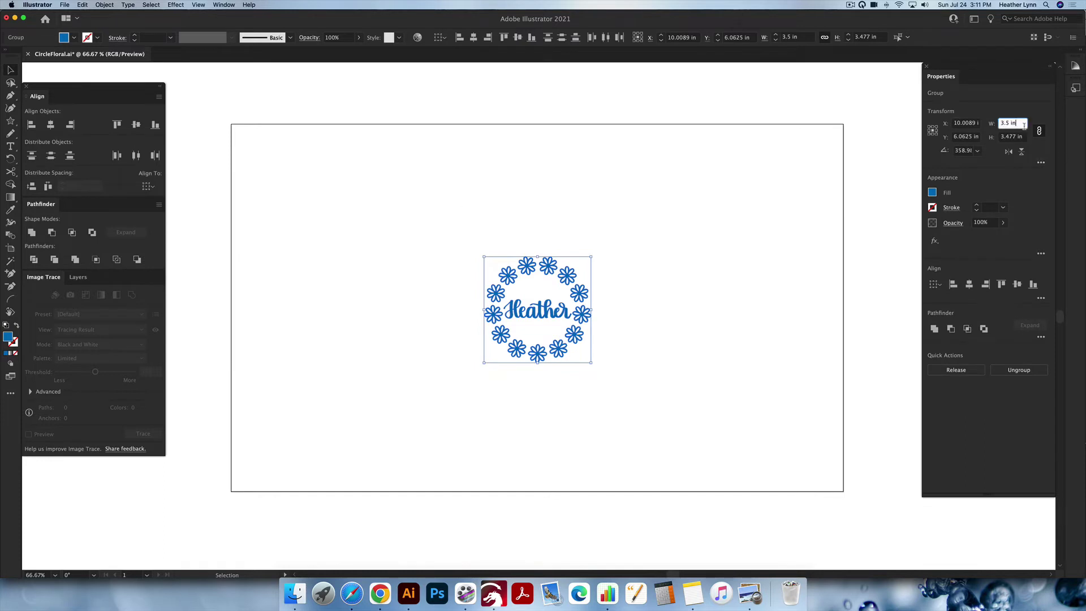
click(797, 242)
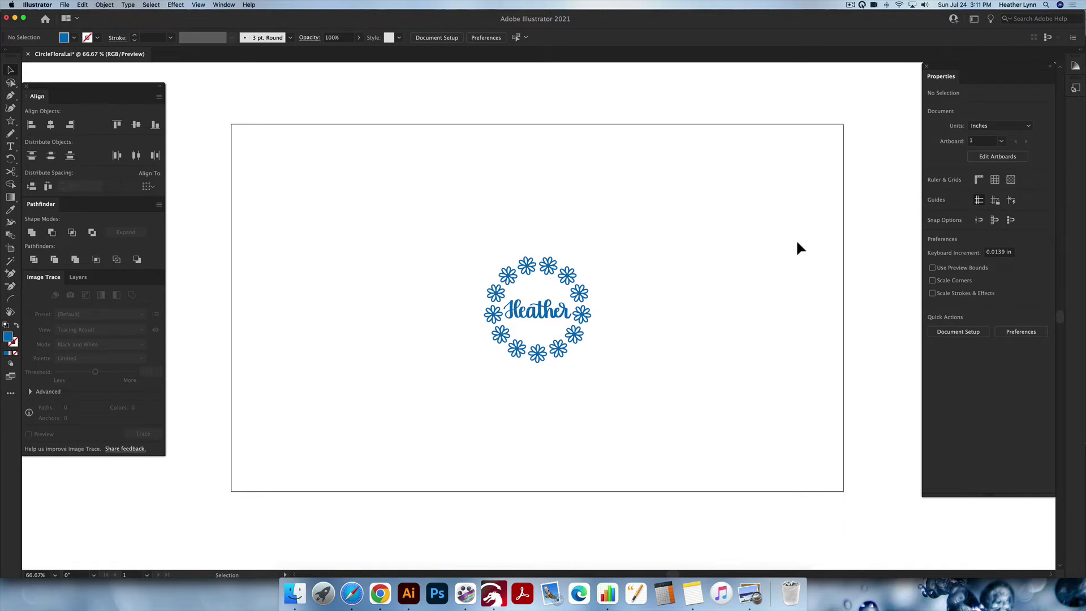
- In the CircleProjection spreadsheet in Numbers, set the circle diameter to 3.5 and the cup diameter to 3.6
key(super+Tab)
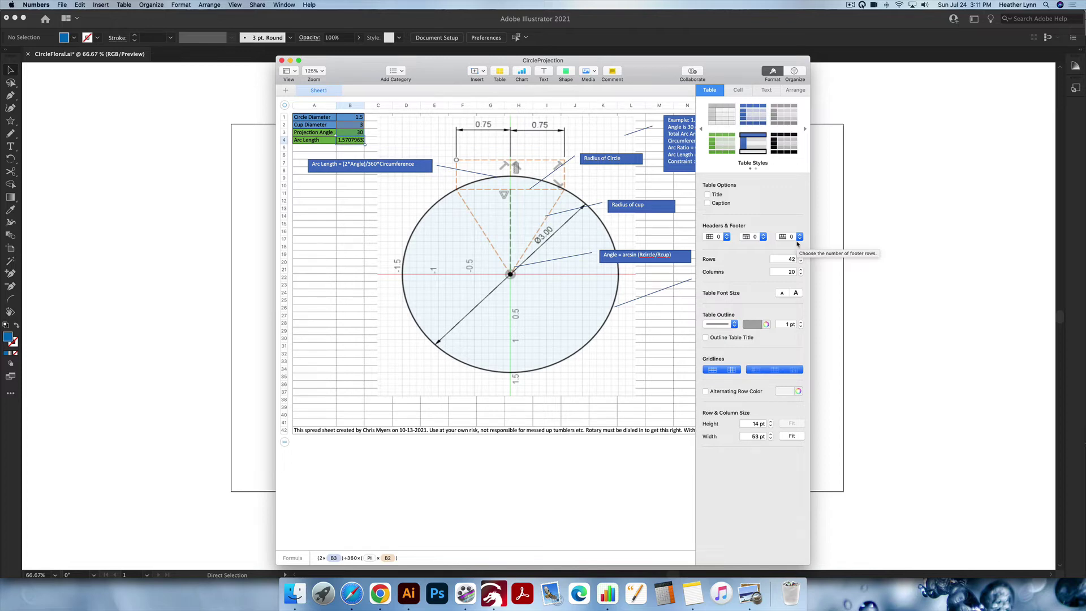
click(353, 119)
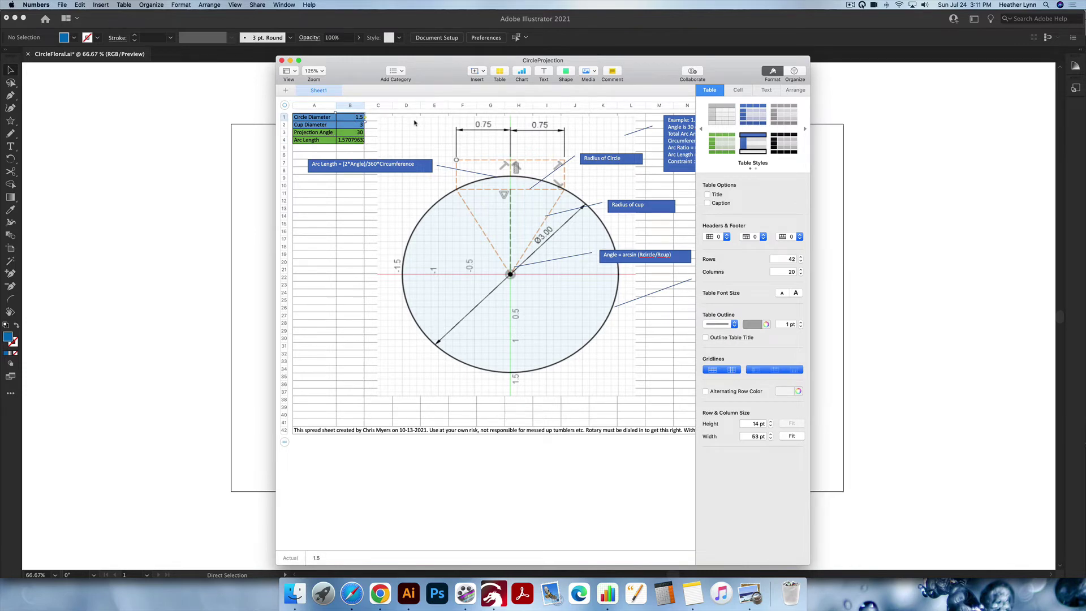
click(228, 222)
drag(631, 352, 468, 222)
key(super+Tab)
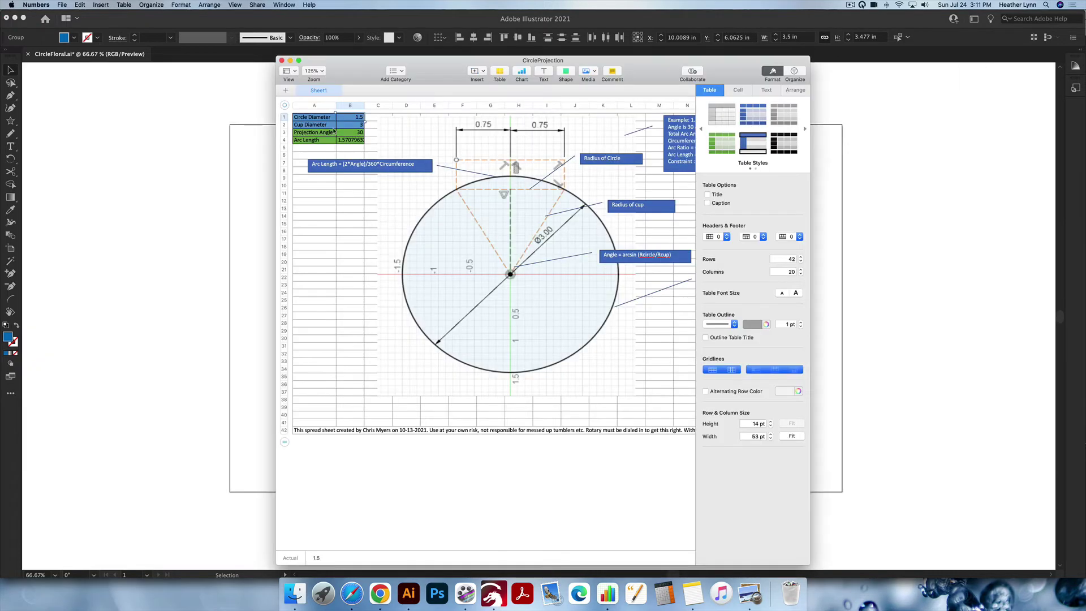
text(3.5)
key(Return)
text(3.6)
key(Return)
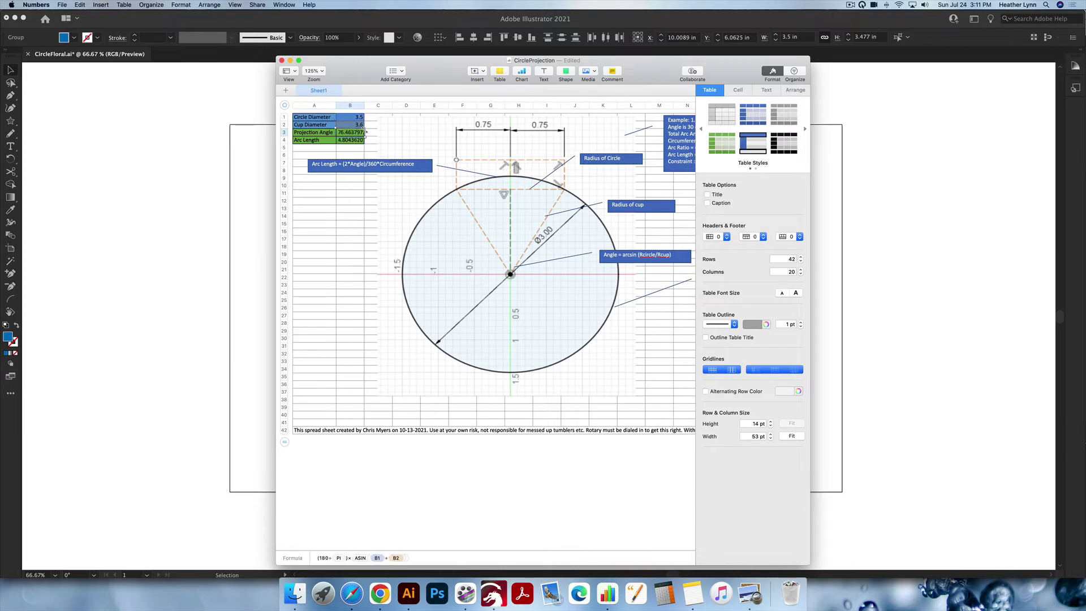
- Copy the calculated arc length and apply it in Illustrator as the floral design's width, 4.8044 in, with the width and height proportions unlinked
click(394, 132)
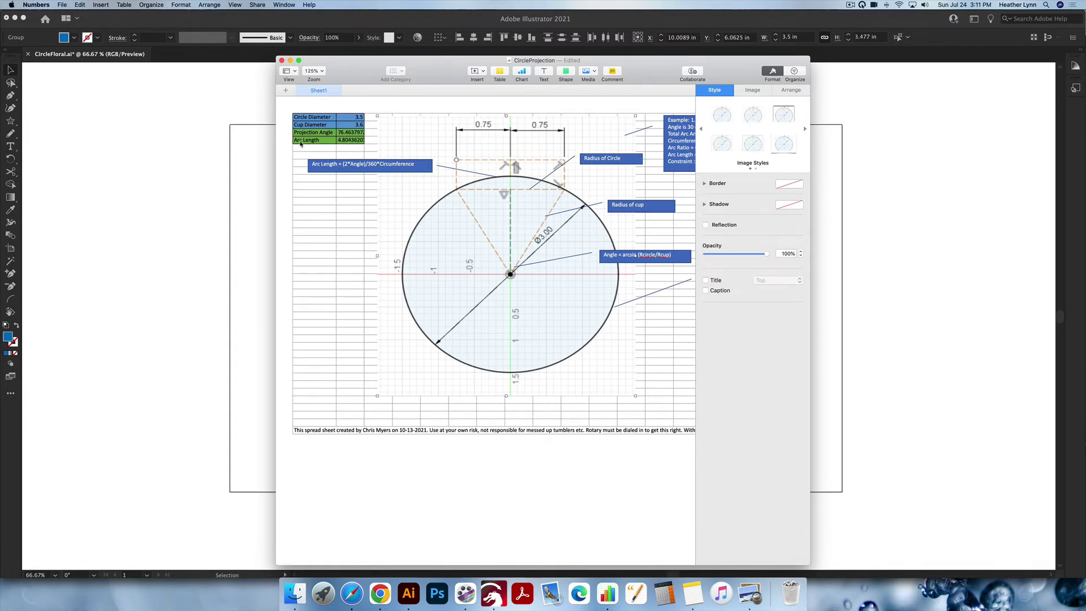
click(350, 141)
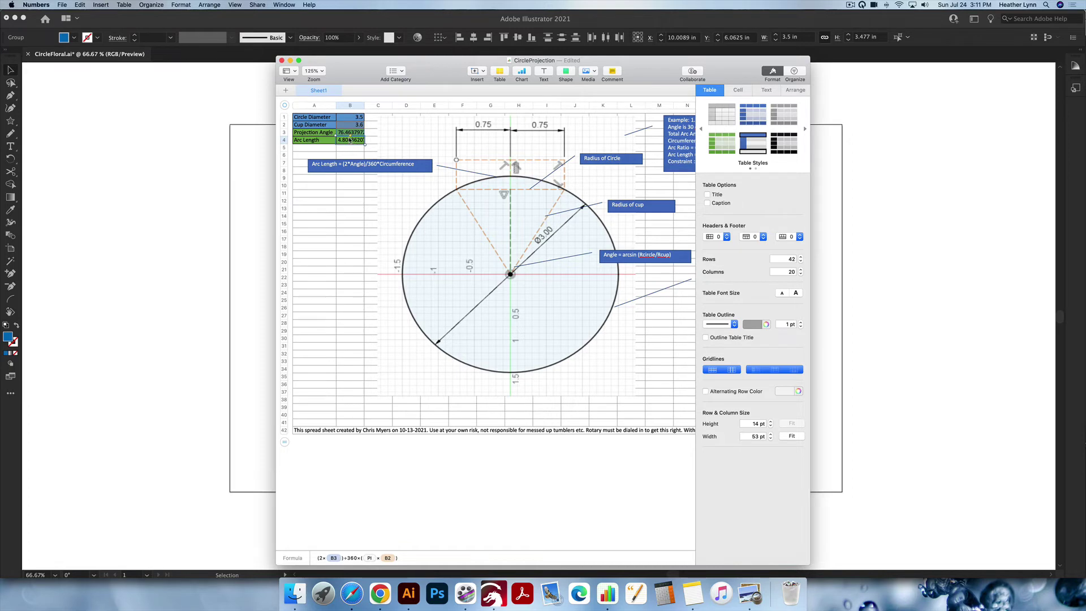
click(860, 298)
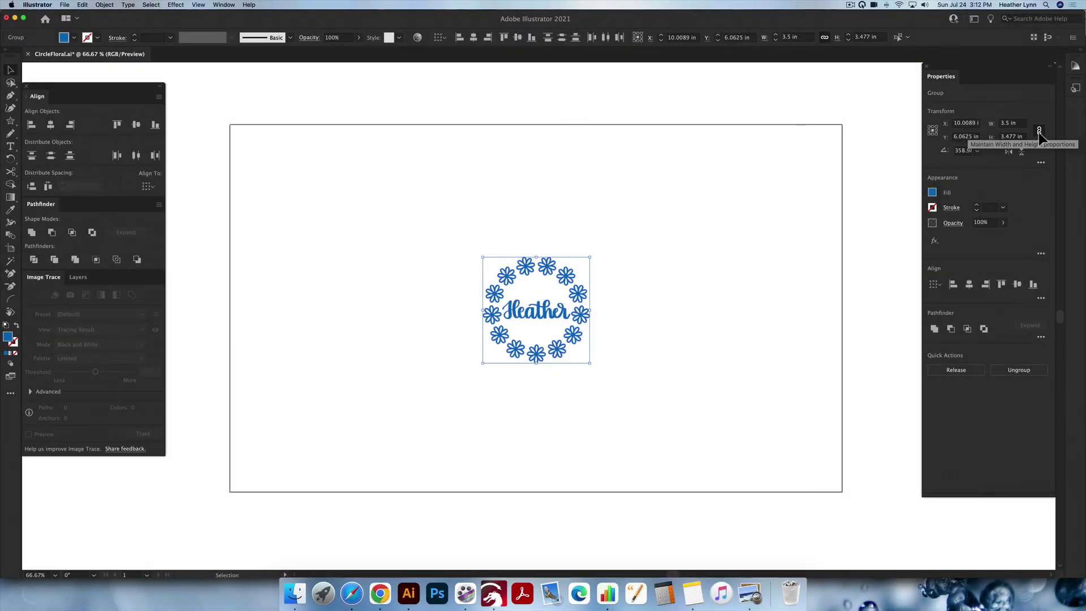
click(1039, 132)
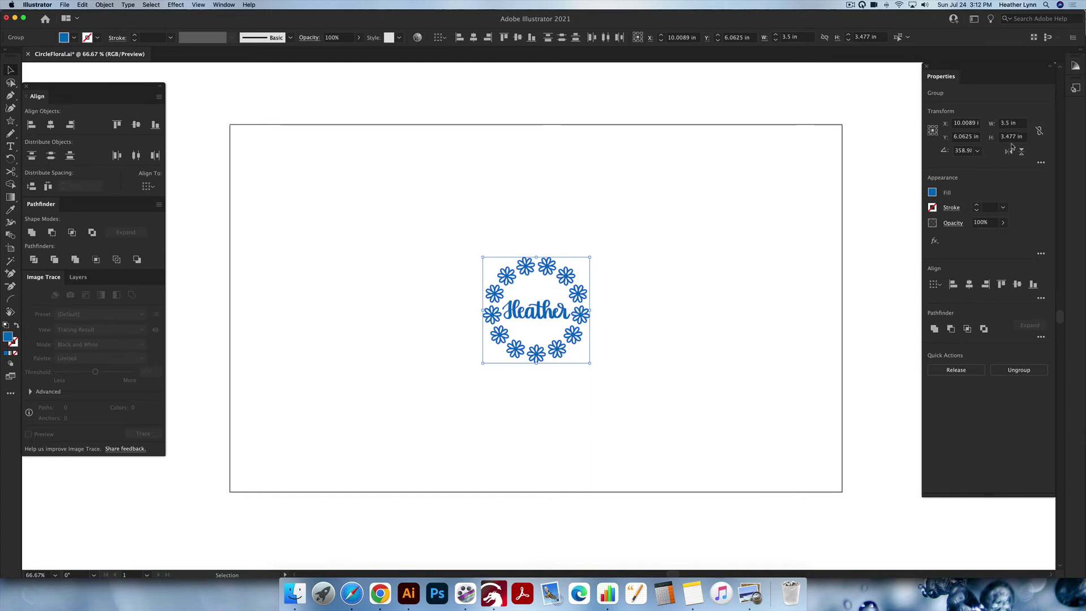
click(1013, 124)
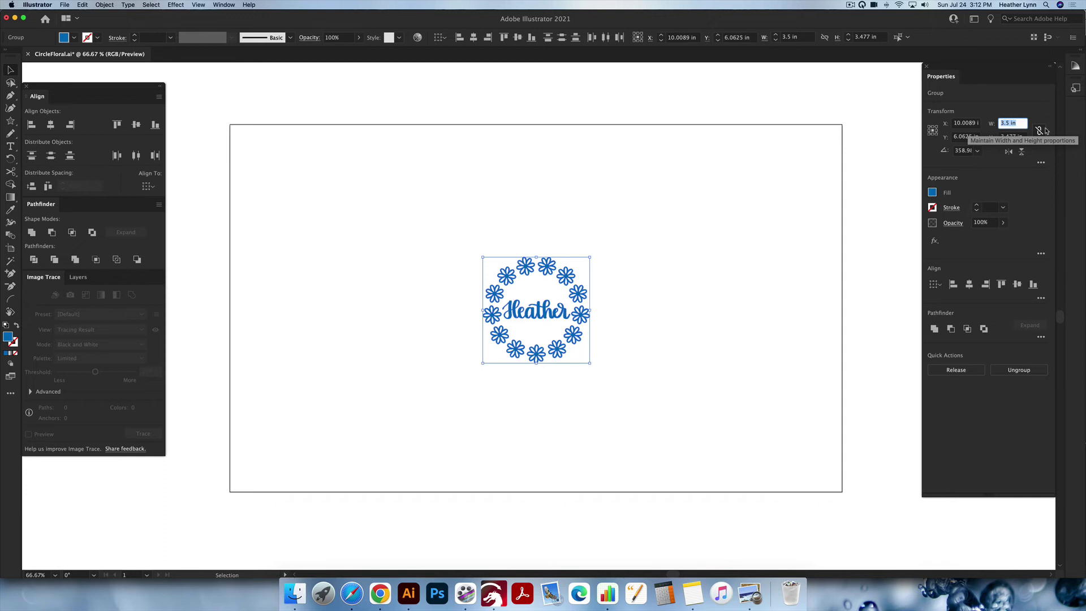
key(super+v)
key(Return)
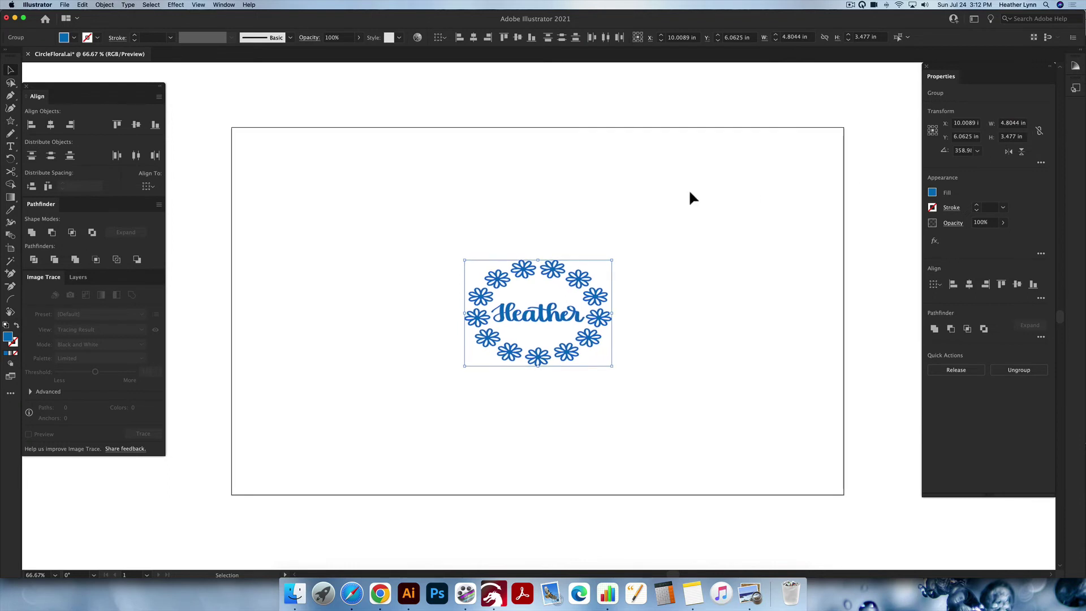
click(635, 313)
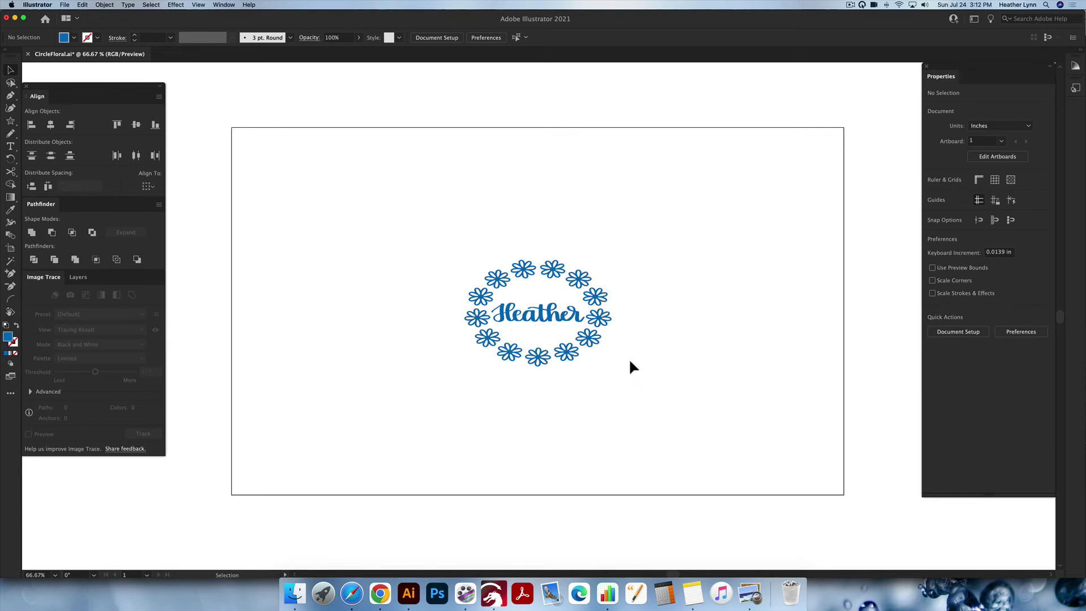
- Rotate the stretched floral design by -90 degrees so that the name runs vertically
drag(656, 395, 467, 209)
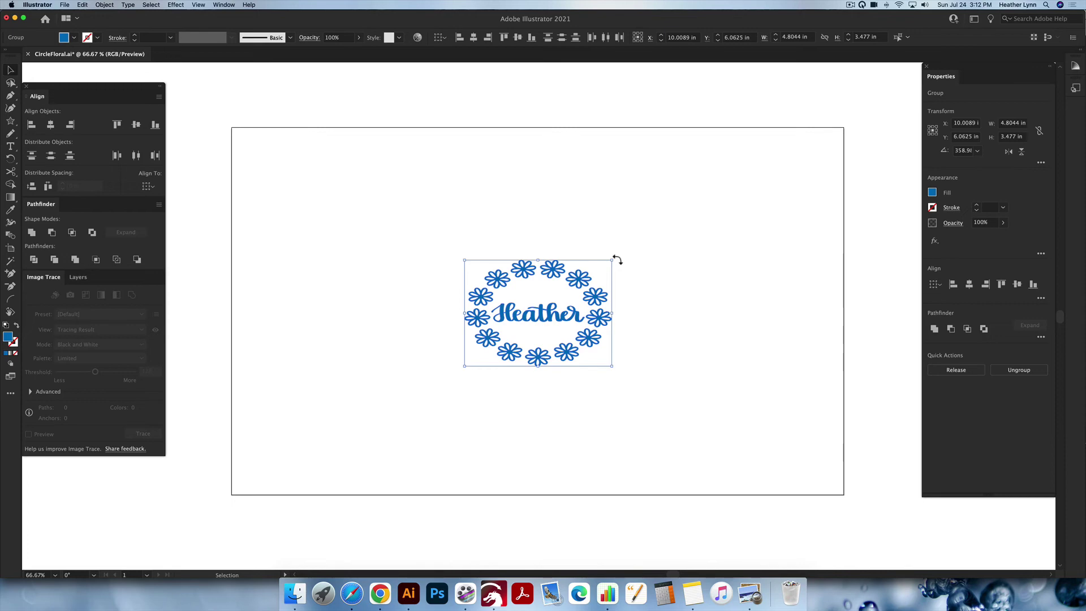
drag(621, 274, 589, 380)
key(super+z)
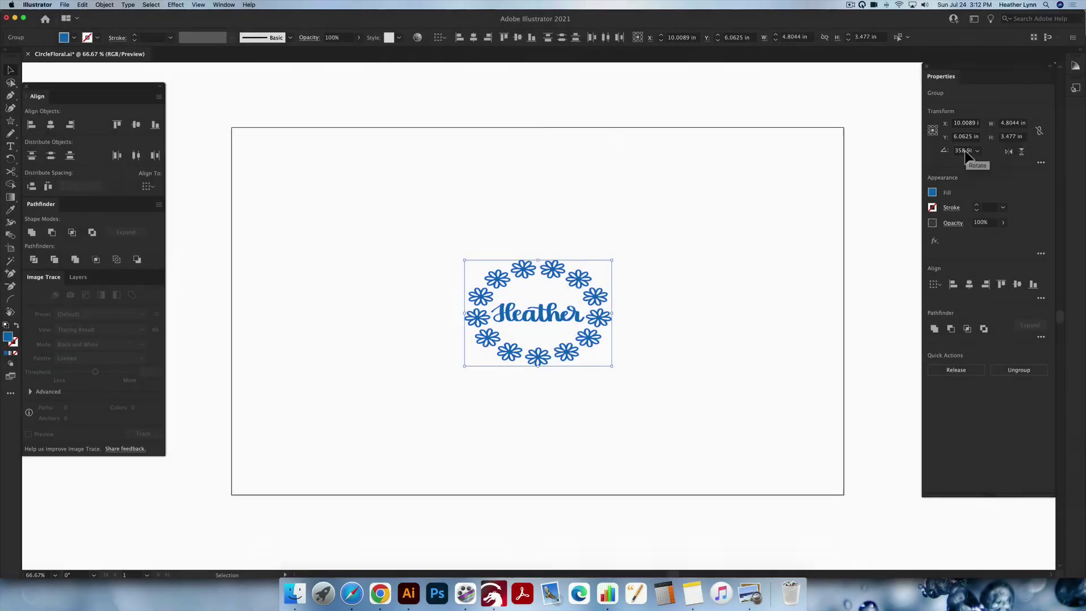
click(963, 150)
text(-90)
key(Return)
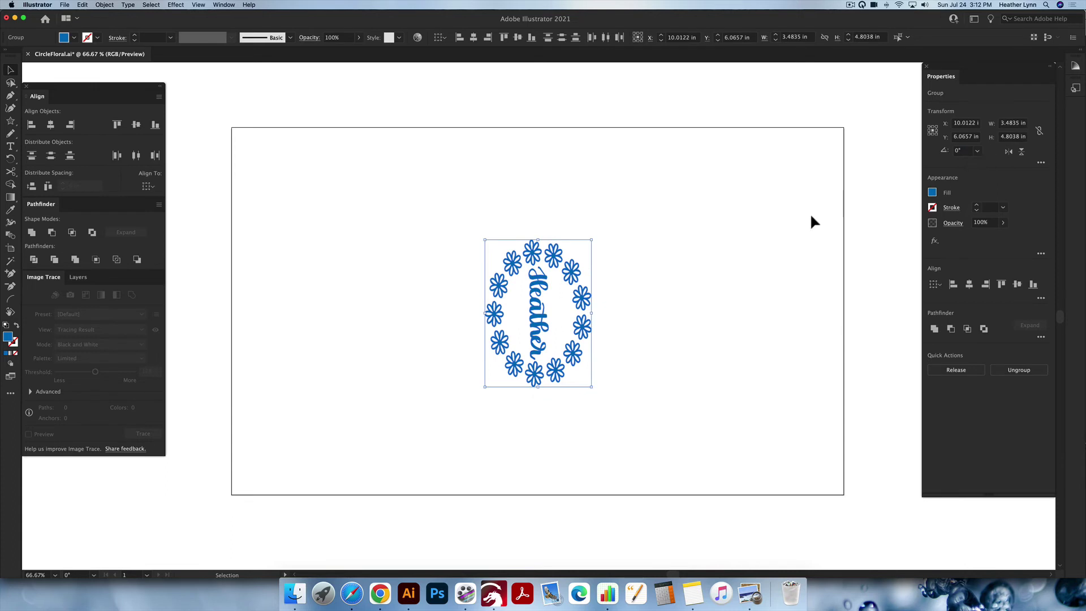
click(810, 213)
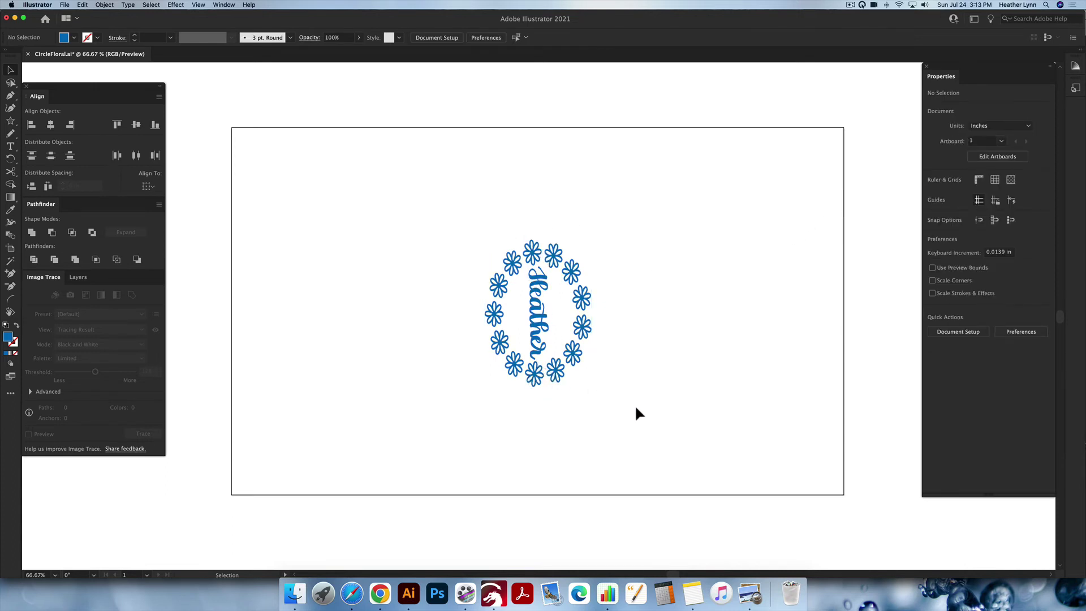
- Change the fill of the whole floral design to the pure blue swatch
drag(666, 431, 433, 163)
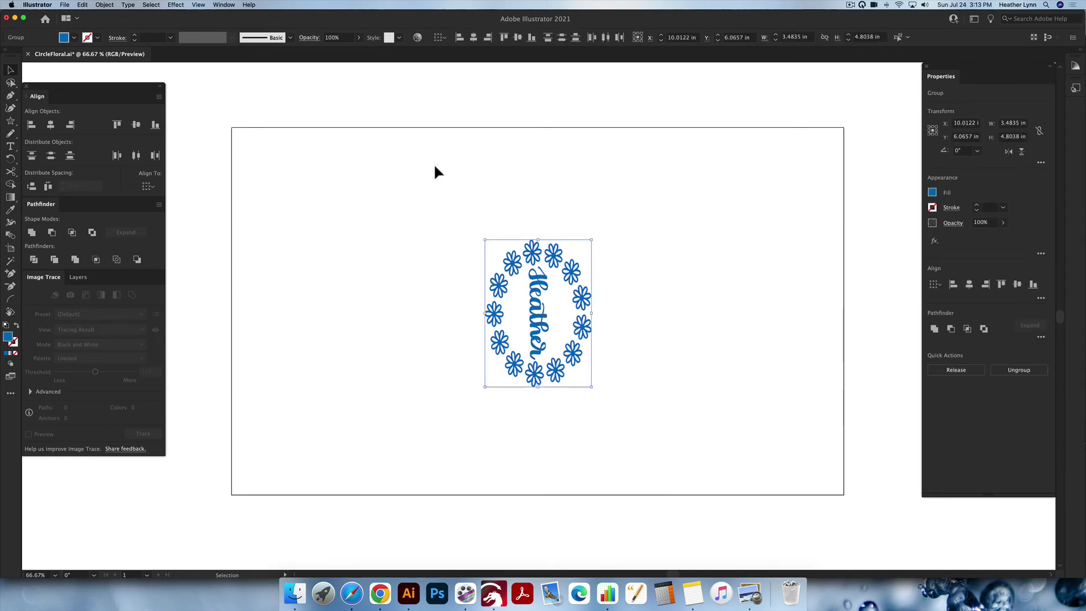
click(932, 192)
click(877, 231)
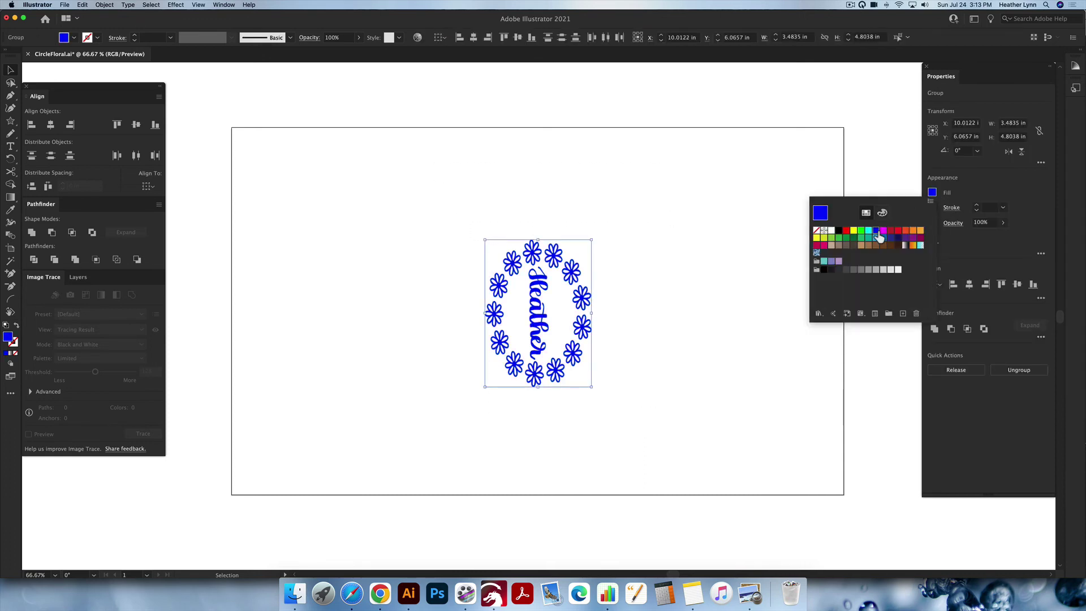
click(625, 233)
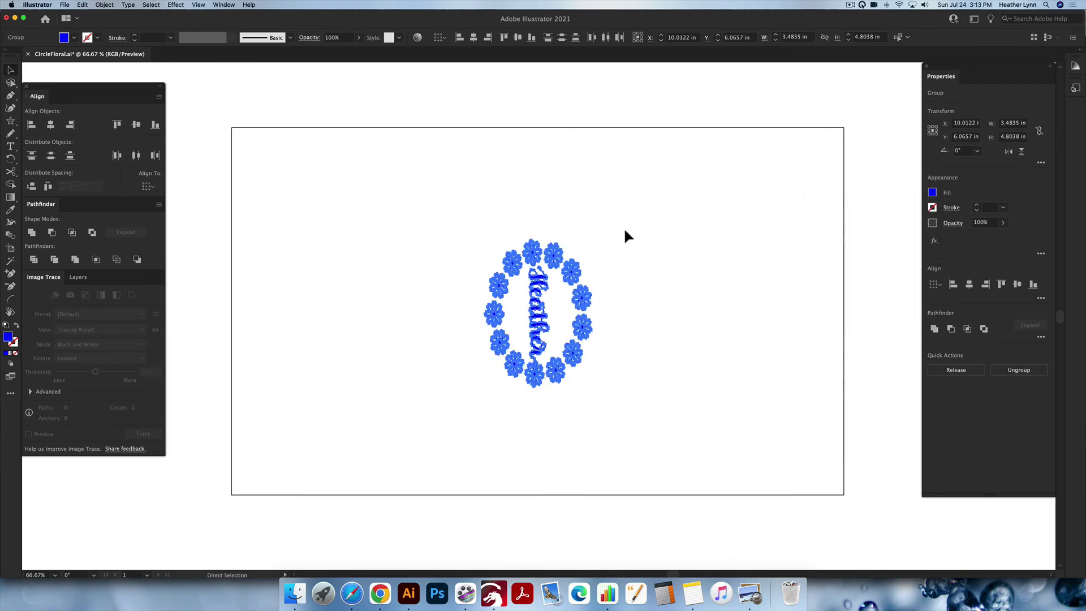
- Switch to LightBurn and paste the copied floral design into the workspace
click(494, 594)
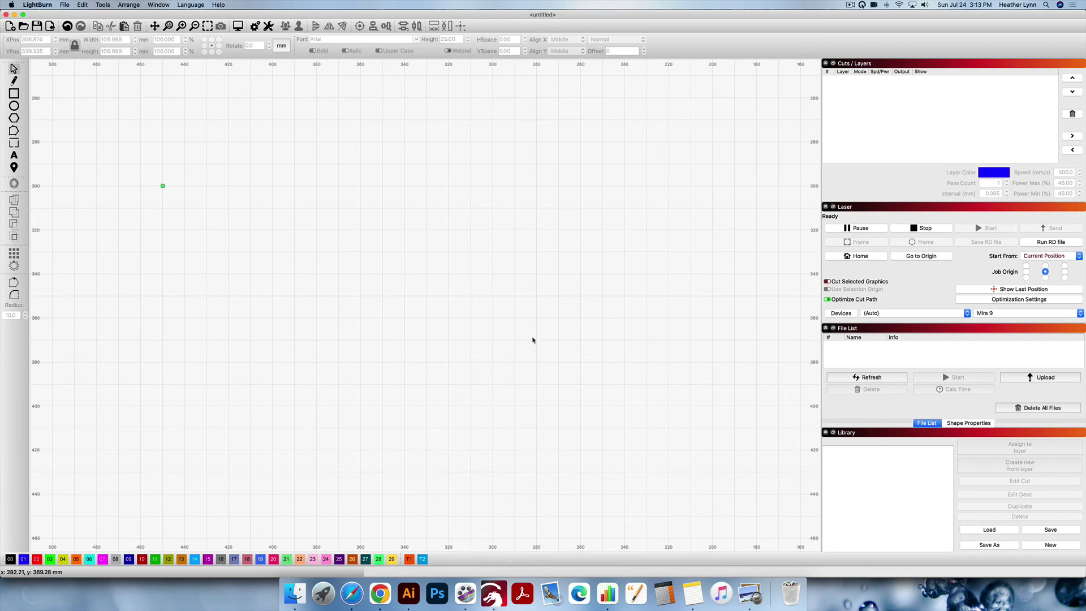
key(super+v)
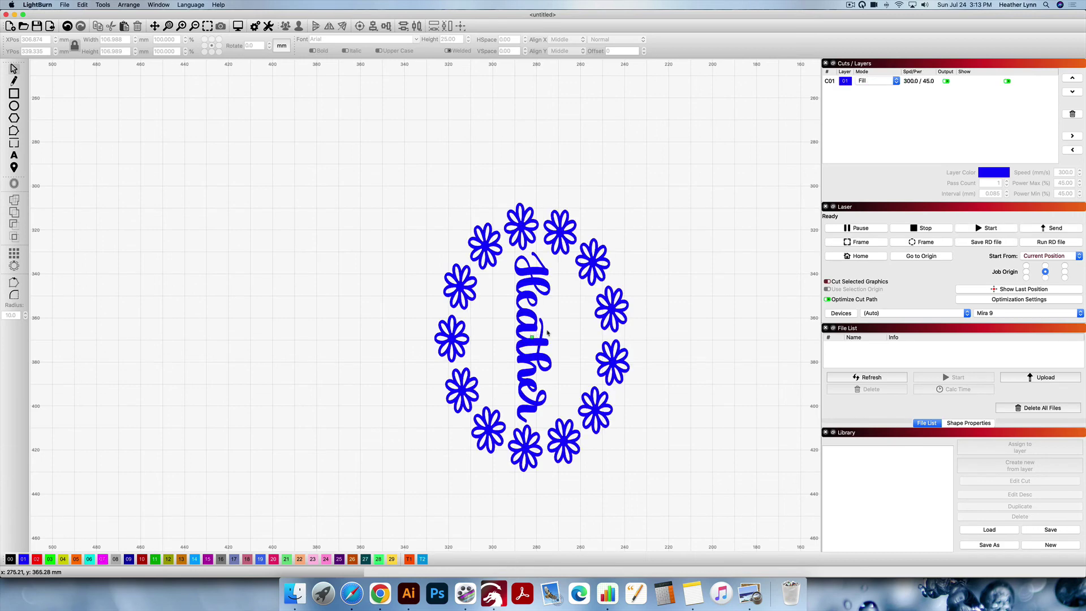